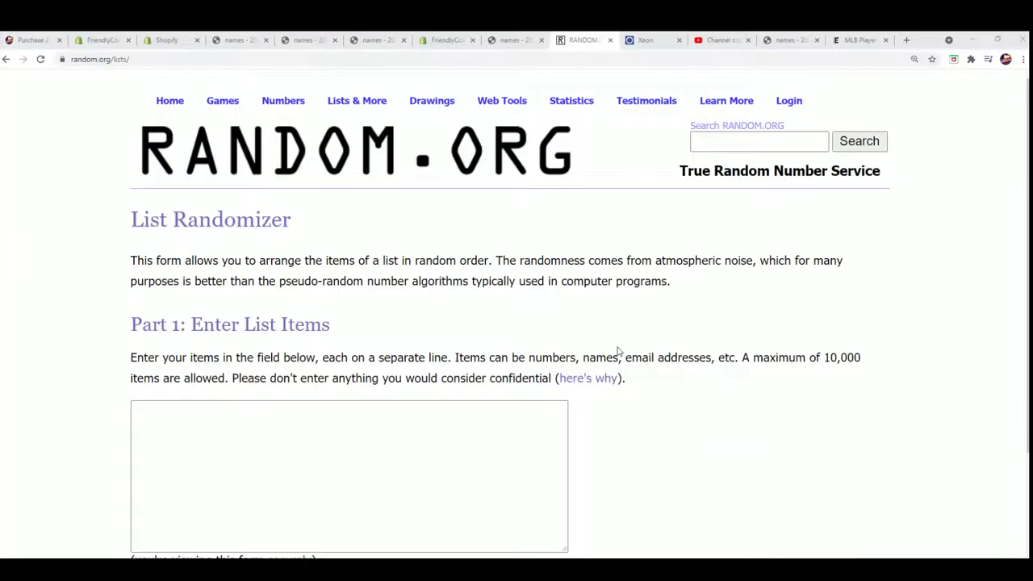
Step: Copy the full list of owner names from the Notepad file
{"action": "key", "text": "alt+Tab"}
{"action": "left_click_drag", "start_coordinate": [719, 147], "coordinate": [611, 149]}
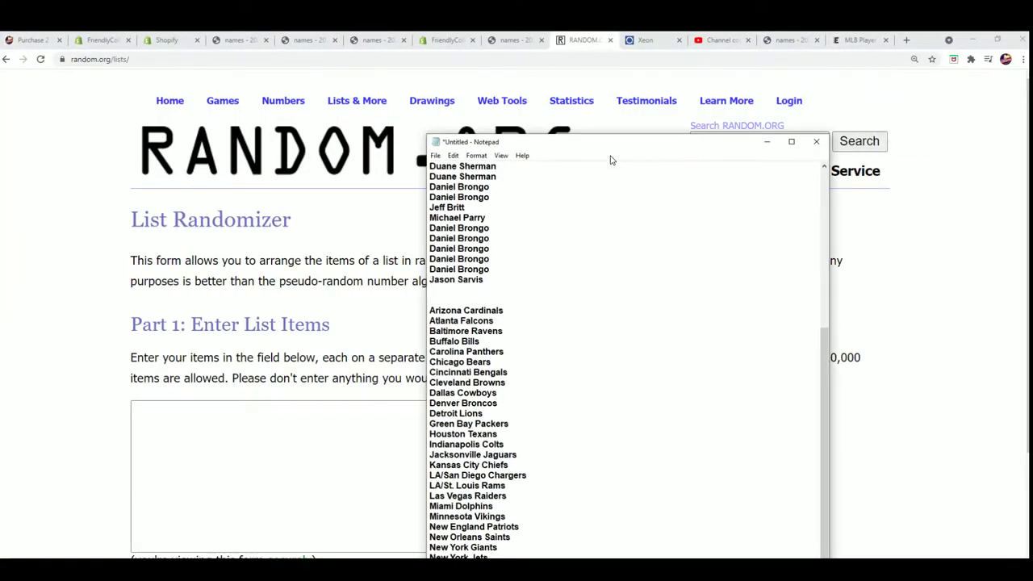
{"action": "scroll", "coordinate": [554, 387], "scroll_direction": "up", "scroll_amount": 8}
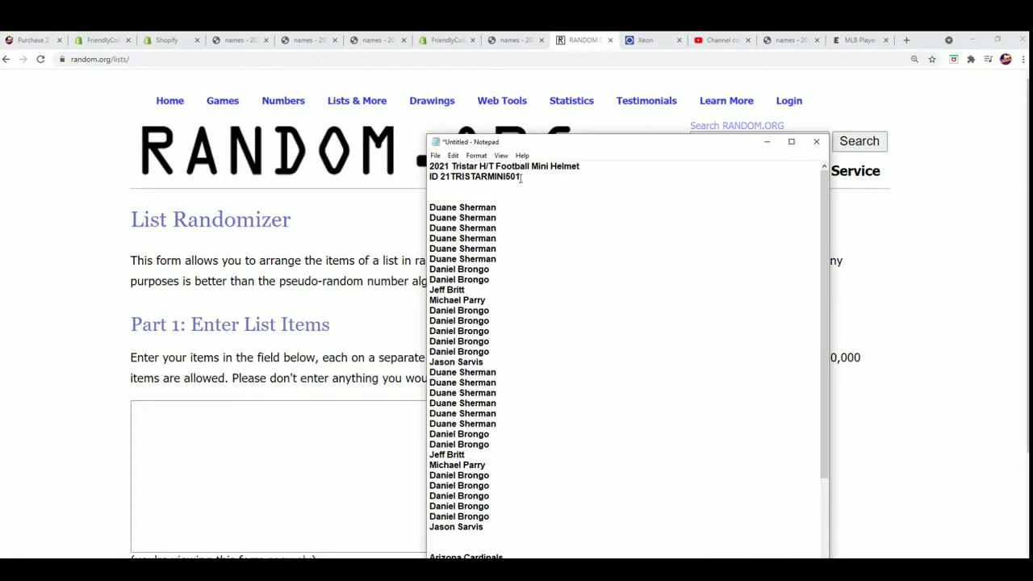
{"action": "left_click_drag", "start_coordinate": [522, 178], "coordinate": [413, 182]}
{"action": "left_click_drag", "start_coordinate": [486, 526], "coordinate": [420, 206]}
{"action": "right_click", "coordinate": [488, 224]}
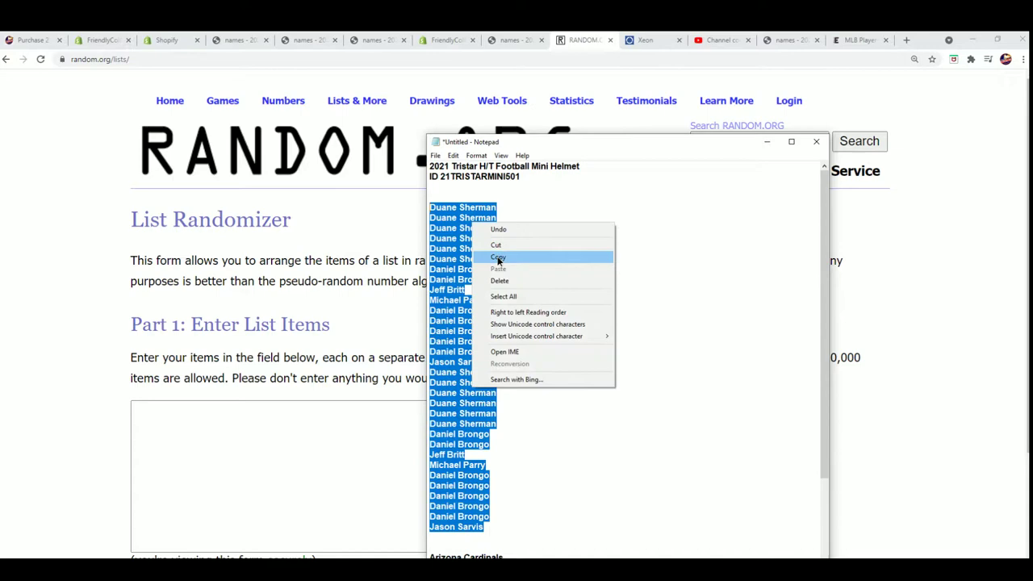
{"action": "left_click", "coordinate": [497, 257]}
Step: Return to the List Randomizer page and bring up the item box's paste menu
{"action": "scroll", "coordinate": [591, 484], "scroll_direction": "down", "scroll_amount": 8}
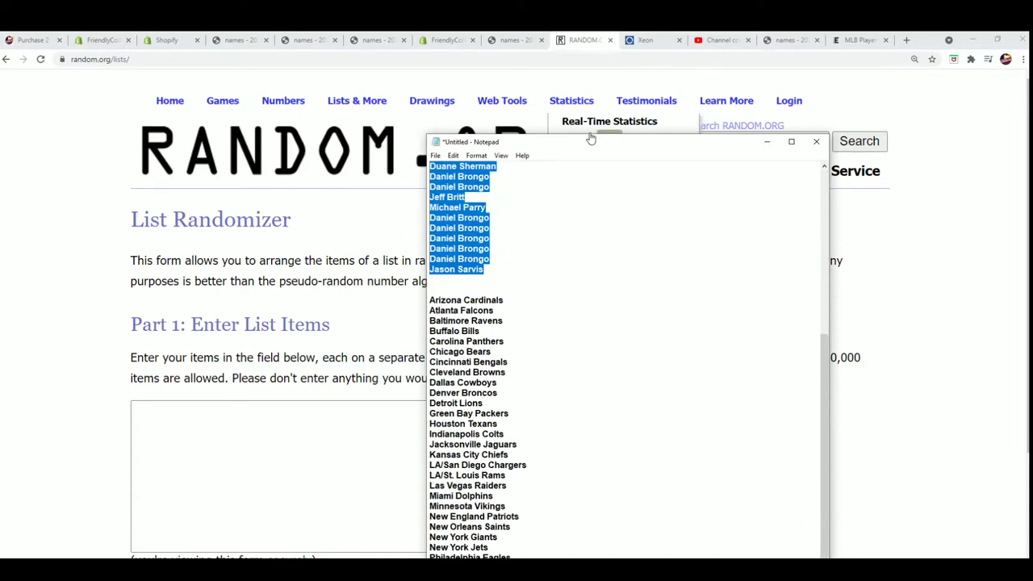
{"action": "left_click_drag", "start_coordinate": [590, 138], "coordinate": [590, 35]}
{"action": "scroll", "coordinate": [569, 440], "scroll_direction": "up", "scroll_amount": 2}
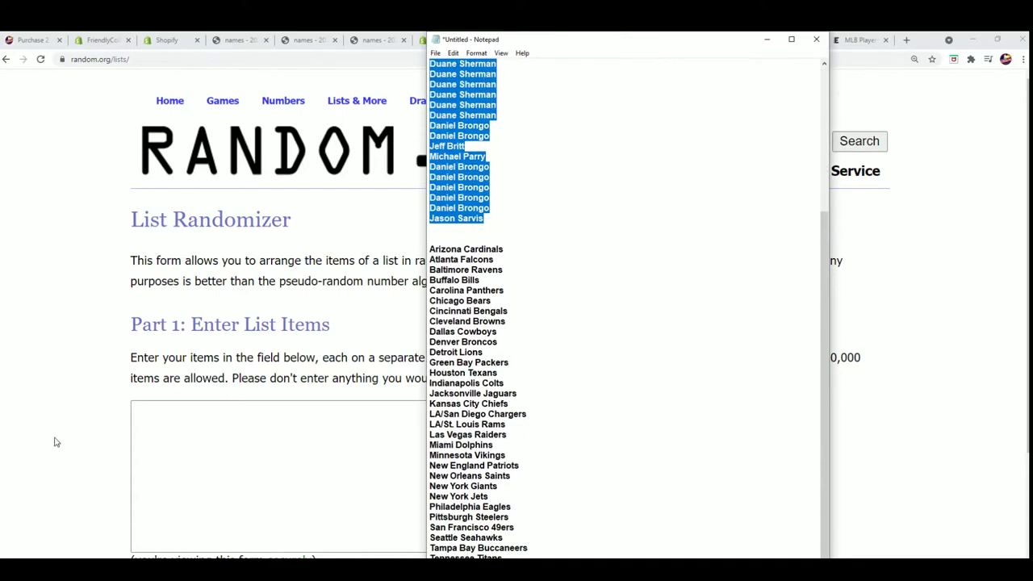
{"action": "left_click", "coordinate": [133, 416]}
{"action": "right_click", "coordinate": [154, 413]}
Step: Paste the 32 owner names into the list box and randomize them
{"action": "left_click", "coordinate": [221, 495]}
{"action": "scroll", "coordinate": [457, 525], "scroll_direction": "down", "scroll_amount": 2}
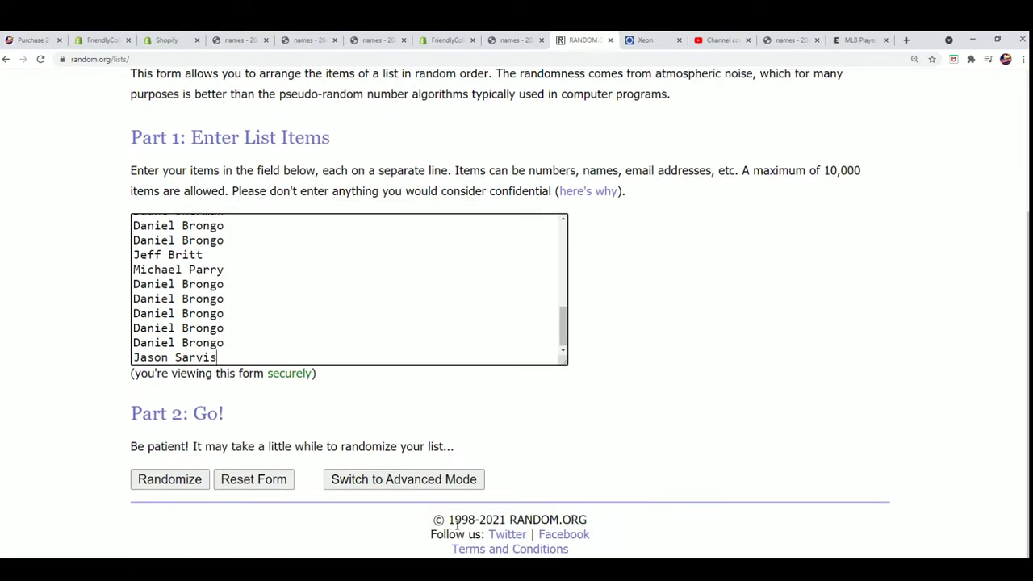
{"action": "left_click", "coordinate": [168, 480]}
Step: Reshuffle the owner list four more times with Again! and select the numbered result
{"action": "scroll", "coordinate": [323, 419], "scroll_direction": "down", "scroll_amount": 3}
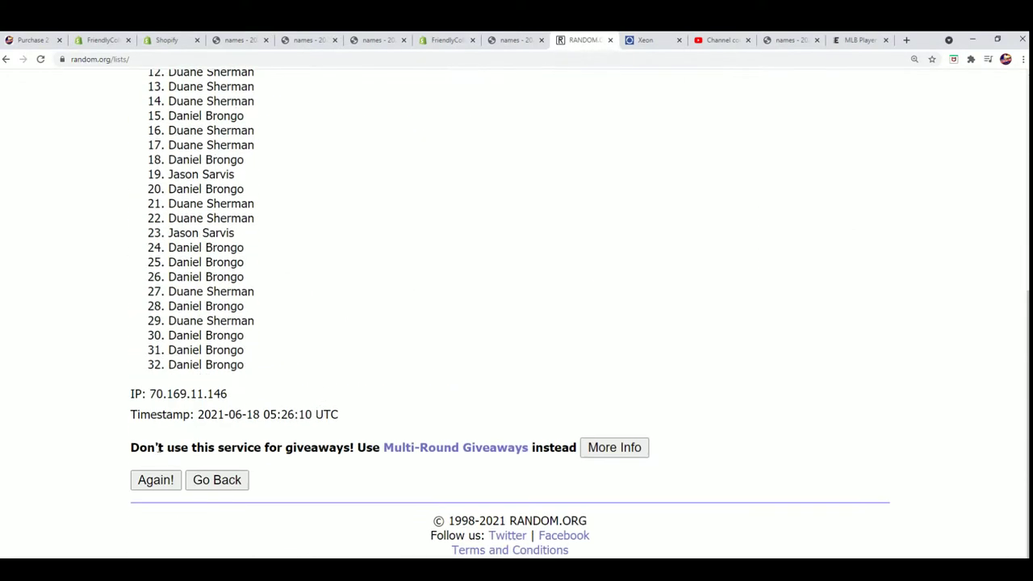
{"action": "left_click", "coordinate": [150, 479]}
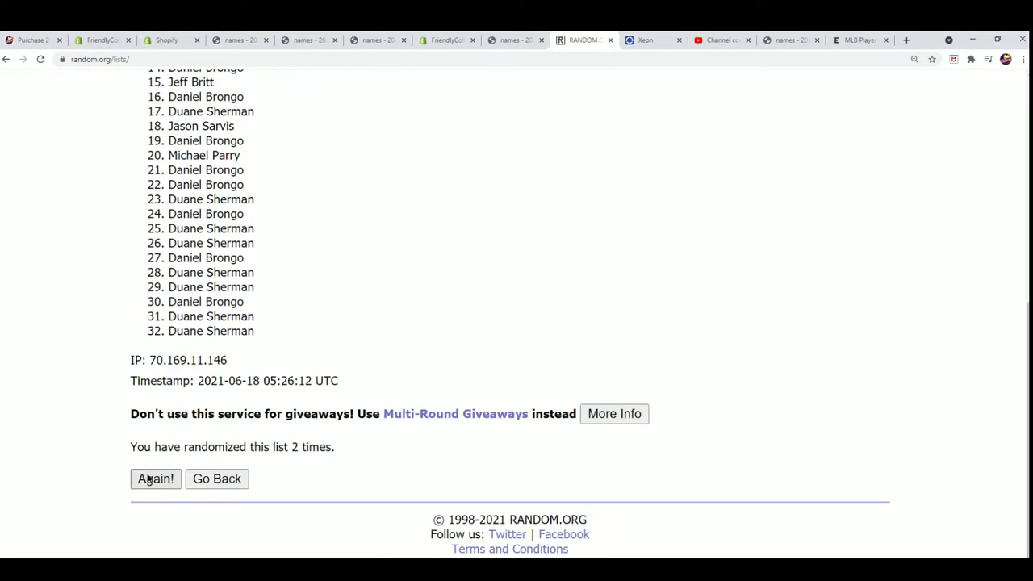
{"action": "left_click", "coordinate": [149, 480]}
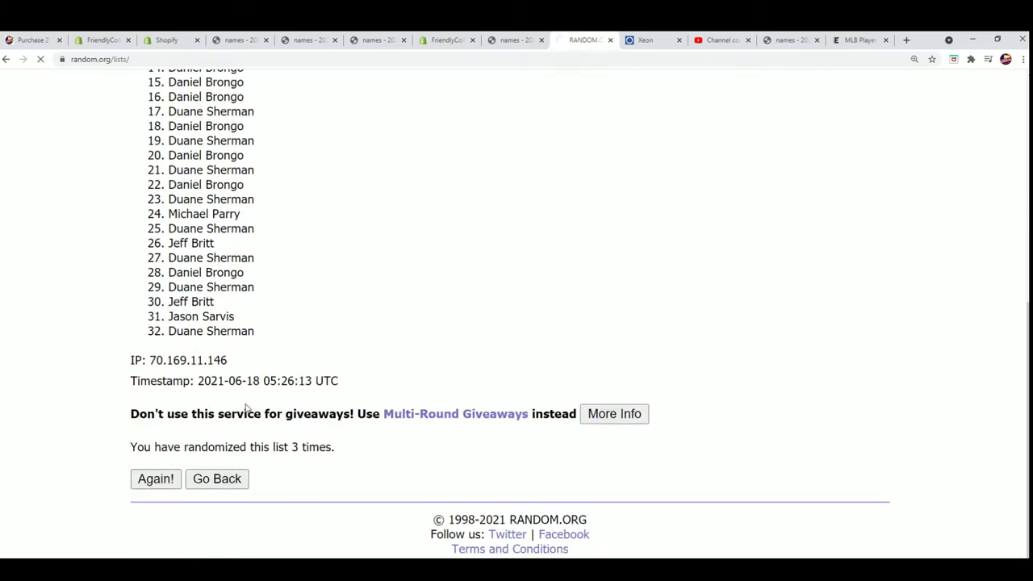
{"action": "left_click", "coordinate": [153, 479]}
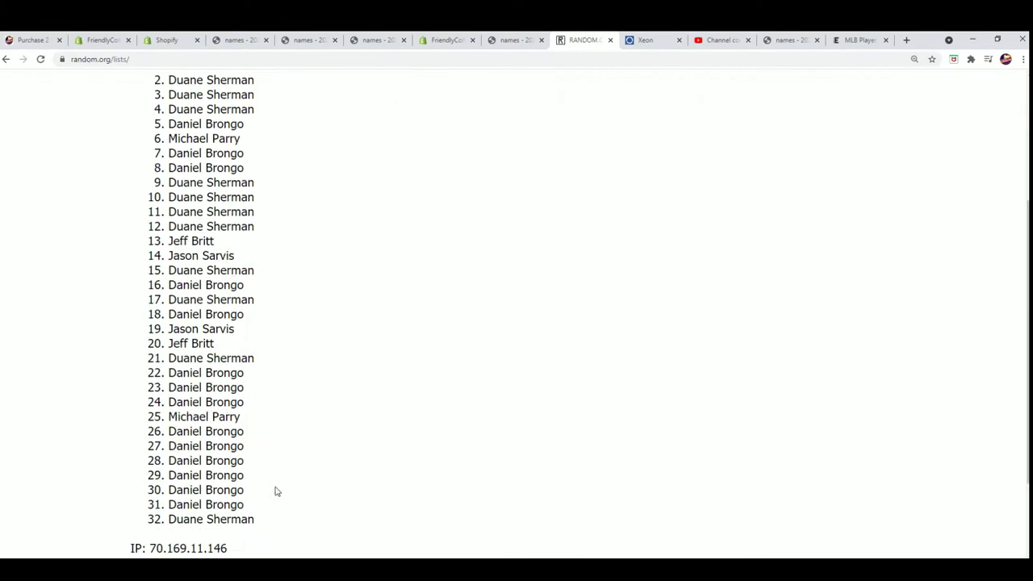
{"action": "left_click", "coordinate": [157, 480]}
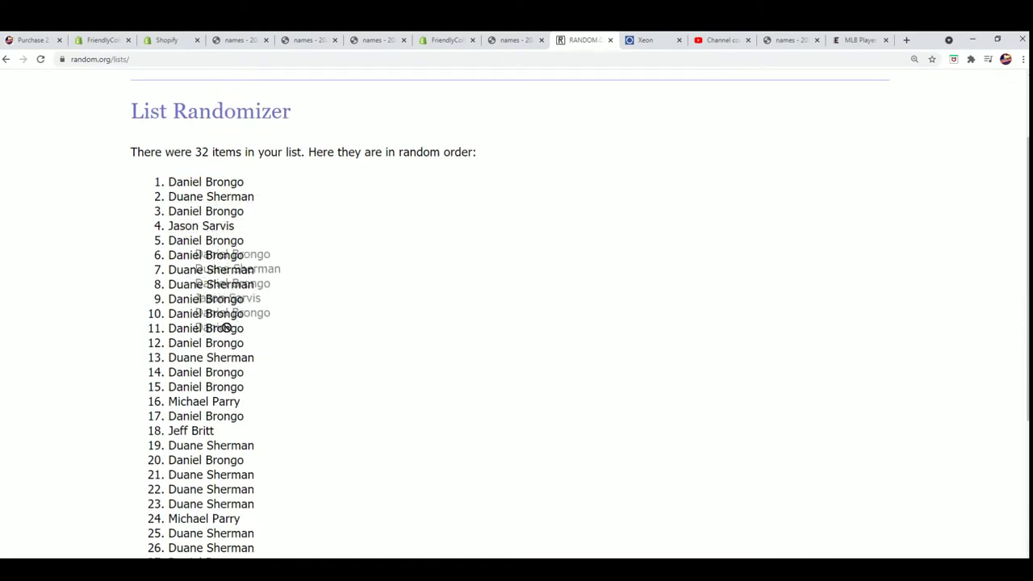
{"action": "mouse_move", "coordinate": [167, 188]}
{"action": "left_mouse_down"}
{"action": "mouse_move", "coordinate": [242, 238]}
{"action": "mouse_move", "coordinate": [313, 490]}
{"action": "mouse_move", "coordinate": [253, 479]}
{"action": "mouse_move", "coordinate": [173, 211]}
{"action": "mouse_move", "coordinate": [238, 93]}
{"action": "mouse_move", "coordinate": [190, 81]}
{"action": "mouse_move", "coordinate": [166, 168]}
{"action": "mouse_move", "coordinate": [109, 254]}
{"action": "mouse_move", "coordinate": [166, 201]}
{"action": "left_mouse_up"}
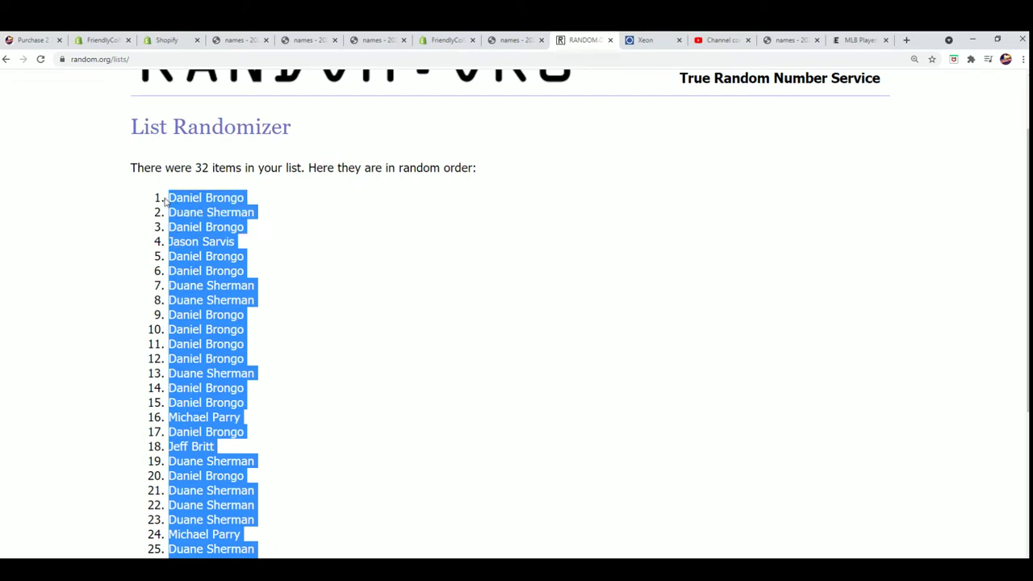
Step: Paste the copied owner names into A2 as Unicode Text, then select cell B2
{"action": "right_click", "coordinate": [206, 198]}
{"action": "key", "text": "Escape"}
{"action": "key", "text": "alt+Tab"}
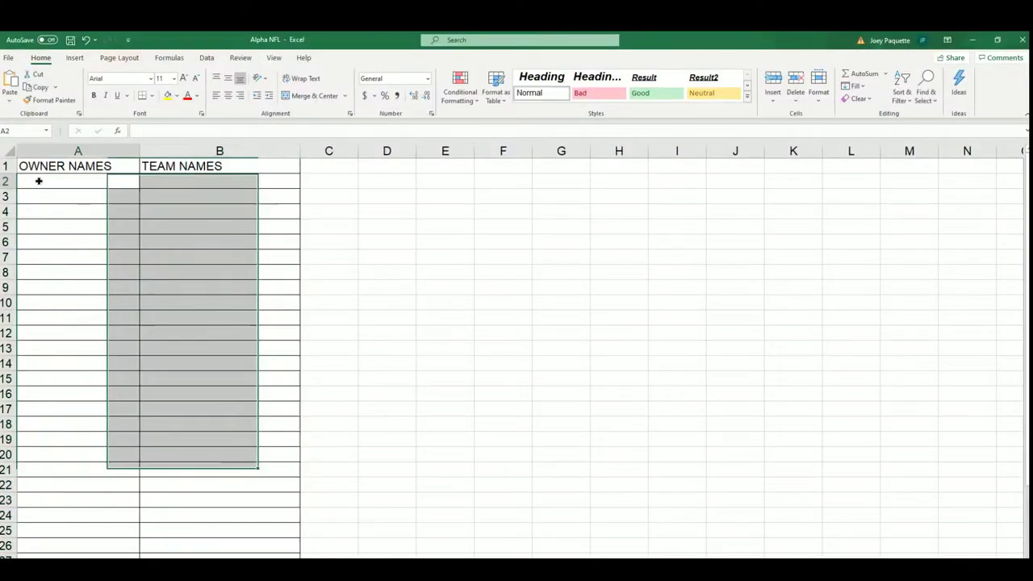
{"action": "right_click", "coordinate": [40, 181]}
{"action": "left_click", "coordinate": [80, 251]}
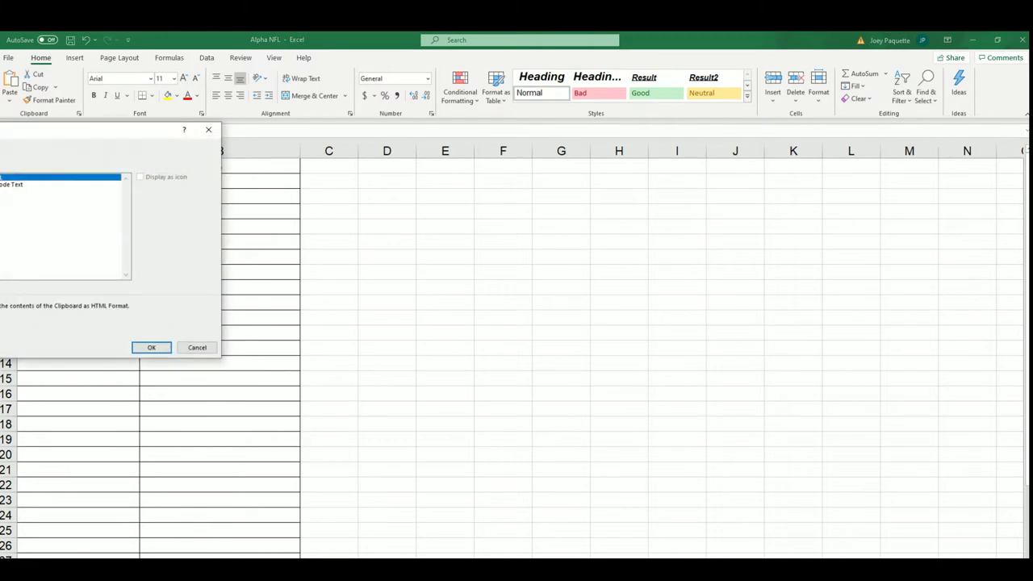
{"action": "left_click", "coordinate": [16, 184]}
{"action": "left_click", "coordinate": [150, 347]}
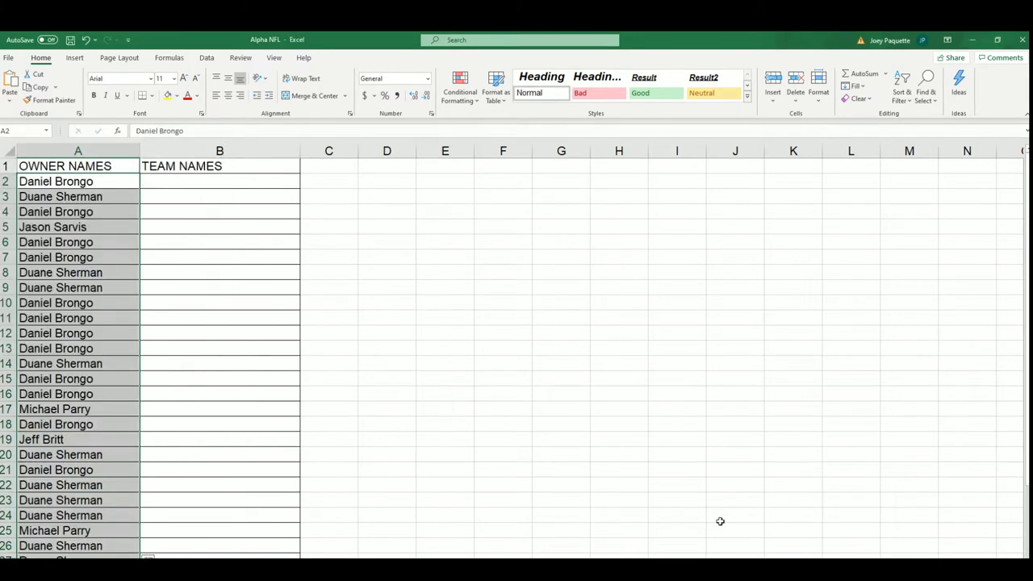
{"action": "scroll", "coordinate": [935, 553], "scroll_direction": "down", "scroll_amount": 5}
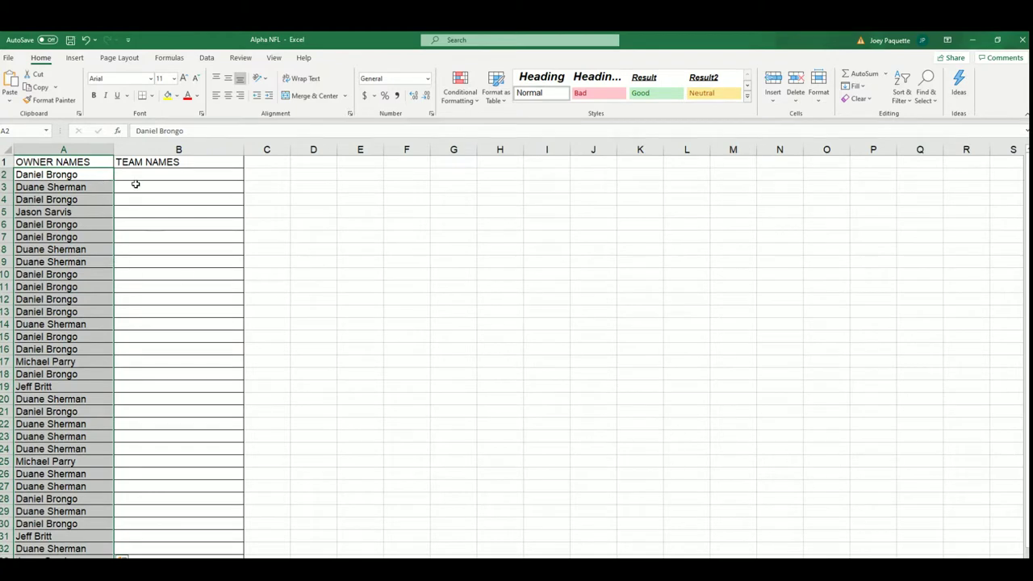
{"action": "left_click", "coordinate": [137, 176]}
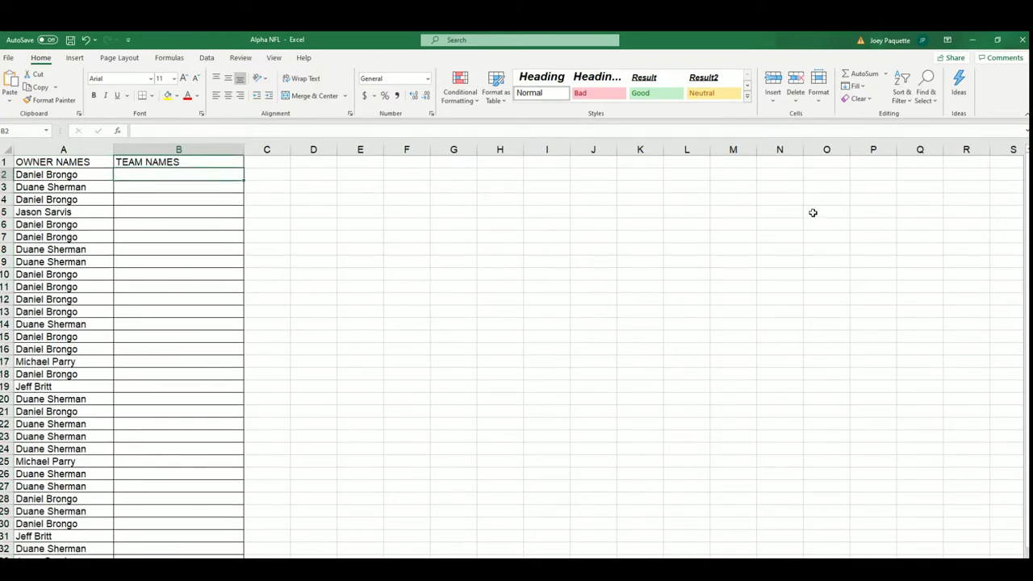
Step: Start a fresh List Randomizer form and paste in the 32 NFL team names from Notepad
{"action": "left_click", "coordinate": [972, 40]}
{"action": "scroll", "coordinate": [735, 131], "scroll_direction": "up", "scroll_amount": 1}
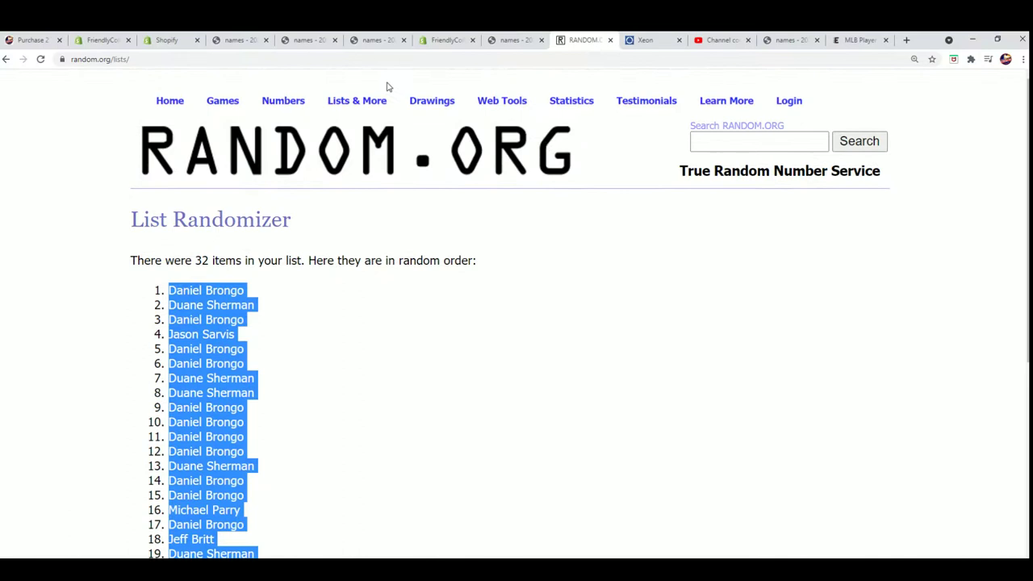
{"action": "left_click", "coordinate": [367, 121]}
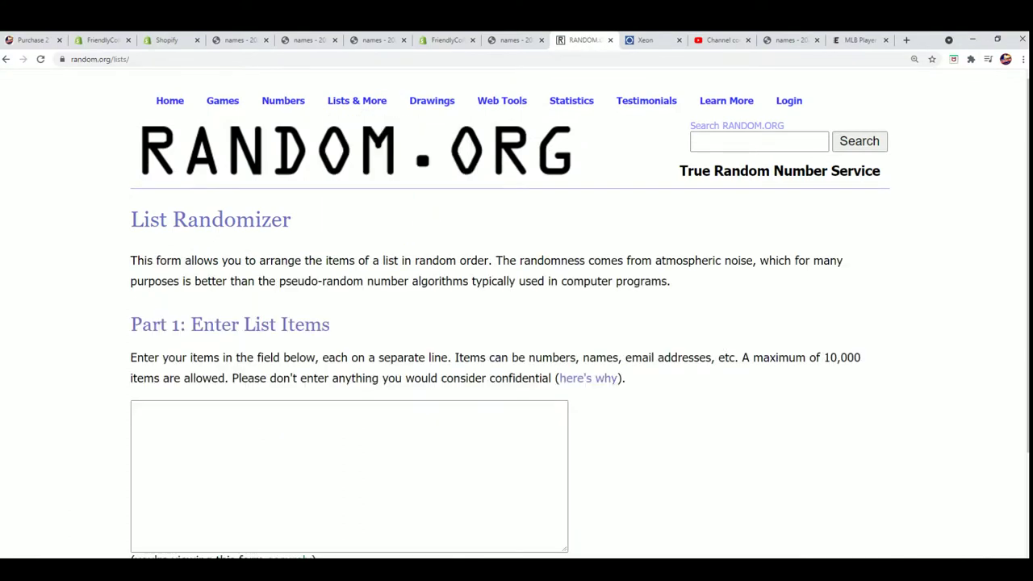
{"action": "key", "text": "alt+Tab"}
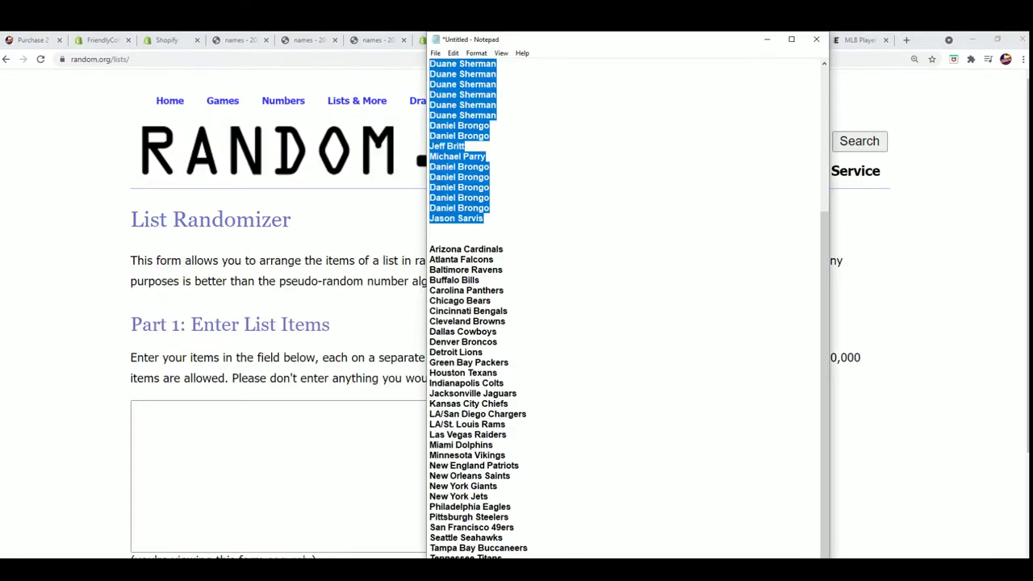
{"action": "left_click_drag", "start_coordinate": [533, 555], "coordinate": [494, 246]}
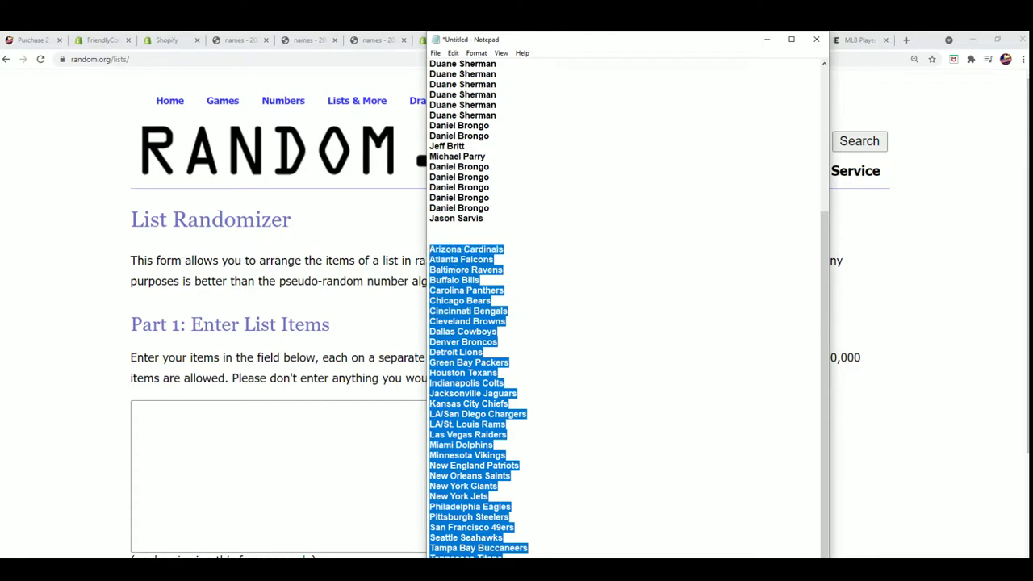
{"action": "right_click", "coordinate": [469, 257]}
{"action": "left_click", "coordinate": [490, 292]}
{"action": "right_click", "coordinate": [184, 422]}
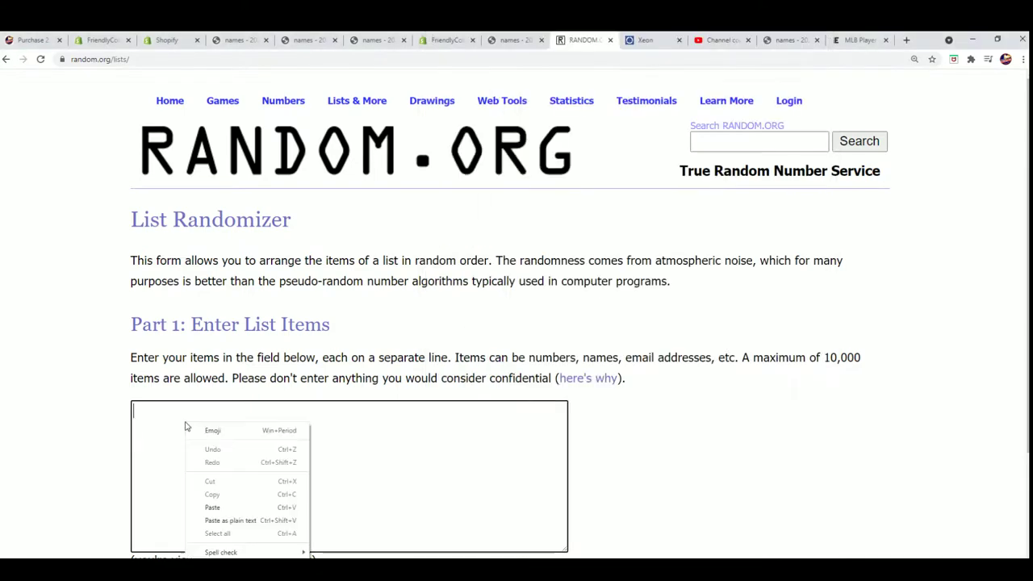
{"action": "left_click", "coordinate": [211, 507]}
Step: Randomize the team list five times, ending with Minnesota Vikings first, and select the result
{"action": "scroll", "coordinate": [592, 549], "scroll_direction": "down", "scroll_amount": 2}
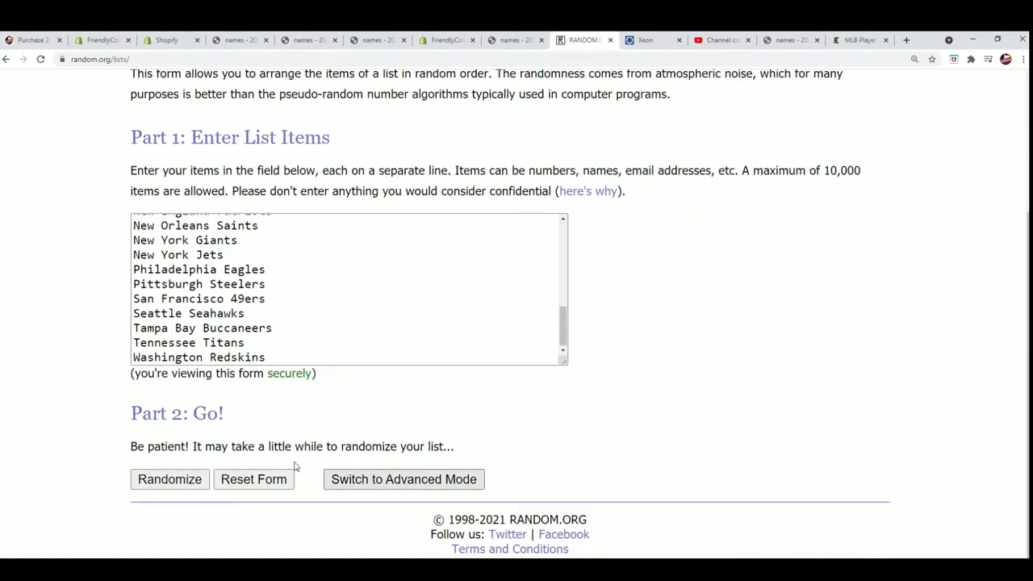
{"action": "left_click", "coordinate": [191, 477]}
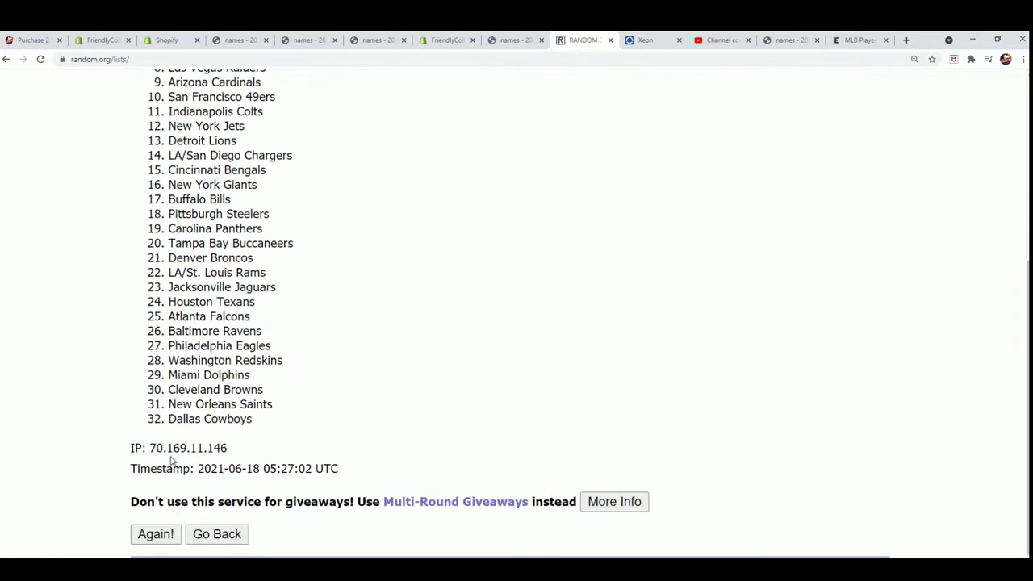
{"action": "left_click", "coordinate": [159, 533]}
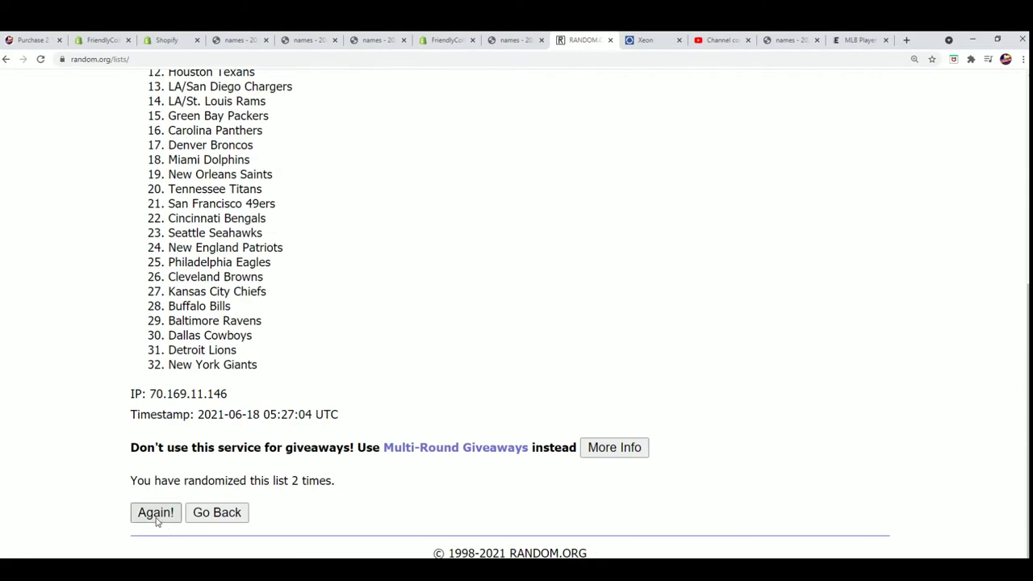
{"action": "left_click", "coordinate": [157, 512]}
{"action": "left_click", "coordinate": [166, 521]}
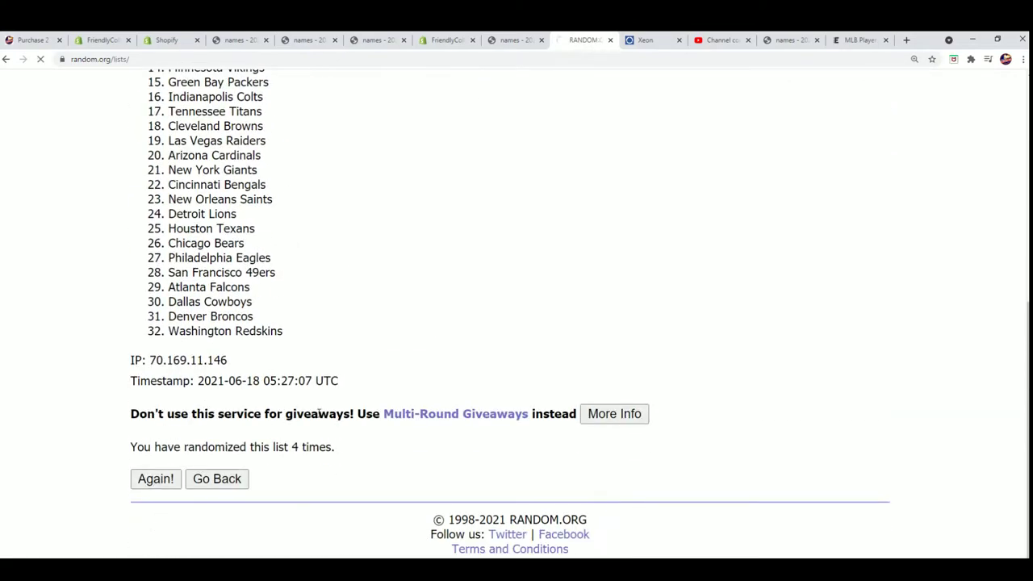
{"action": "left_click", "coordinate": [153, 512]}
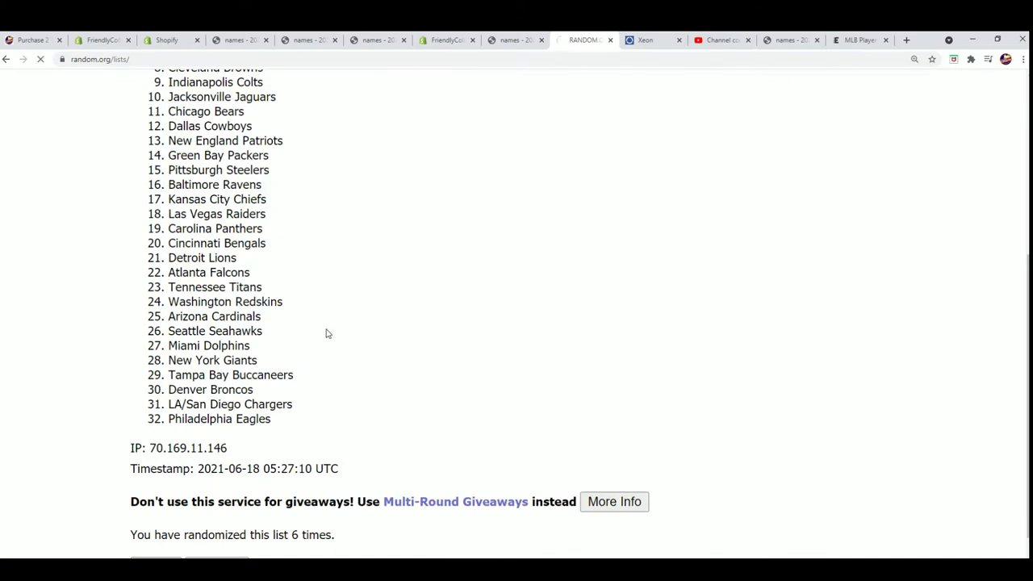
{"action": "left_click_drag", "start_coordinate": [162, 179], "coordinate": [328, 521]}
Step: Paste the shuffled team names into B2 as plain Text via Paste Special, then reselect B2
{"action": "left_click", "coordinate": [261, 364]}
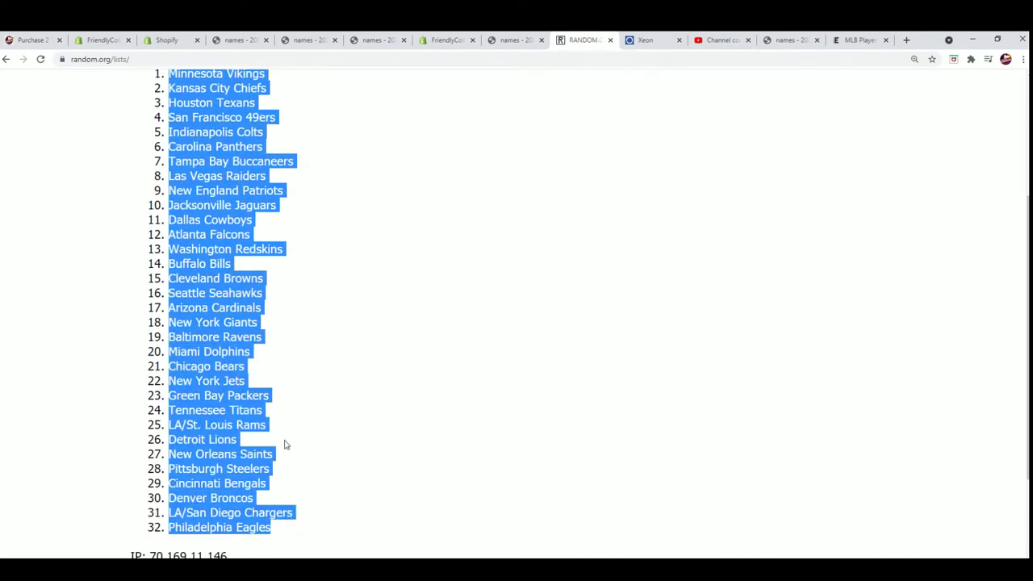
{"action": "scroll", "coordinate": [458, 474], "scroll_direction": "up", "scroll_amount": 1}
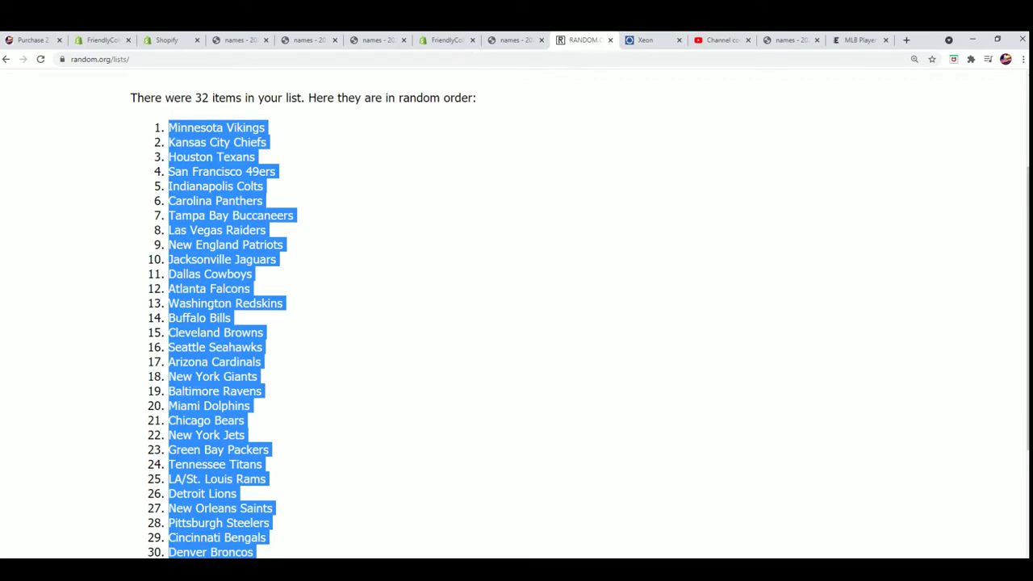
{"action": "key", "text": "alt+Tab"}
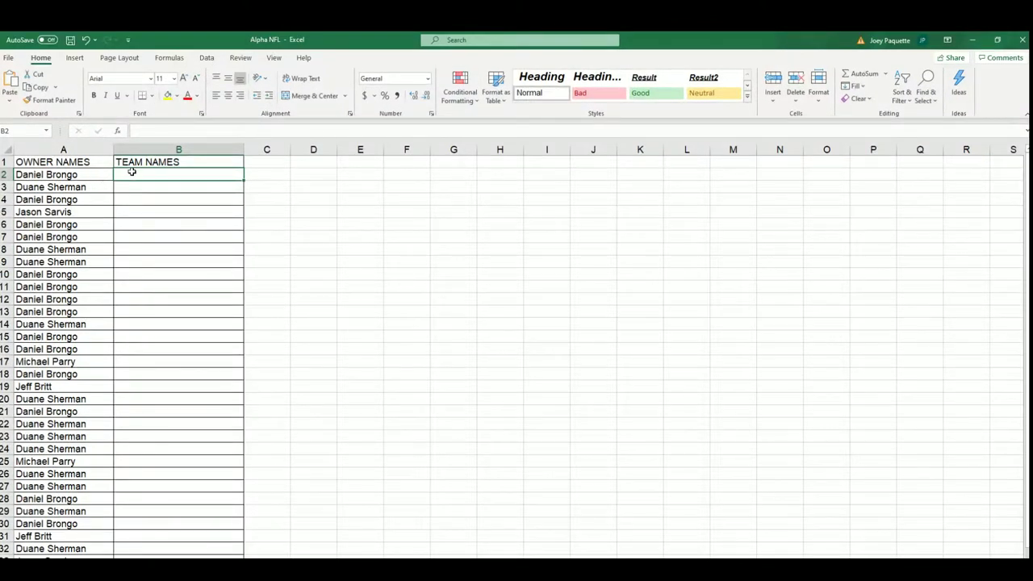
{"action": "right_click", "coordinate": [132, 172]}
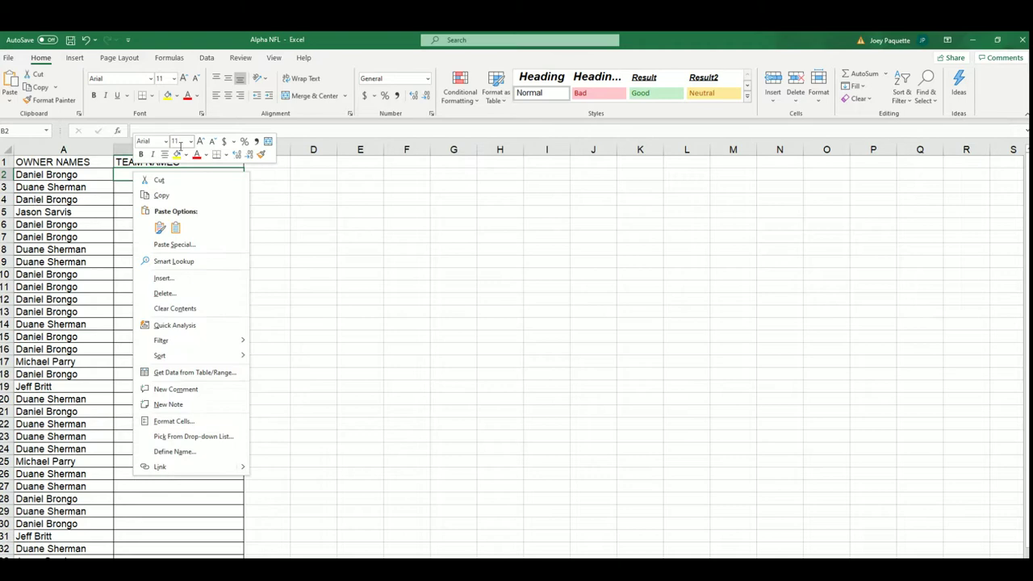
{"action": "left_click", "coordinate": [182, 243]}
{"action": "left_click", "coordinate": [91, 191]}
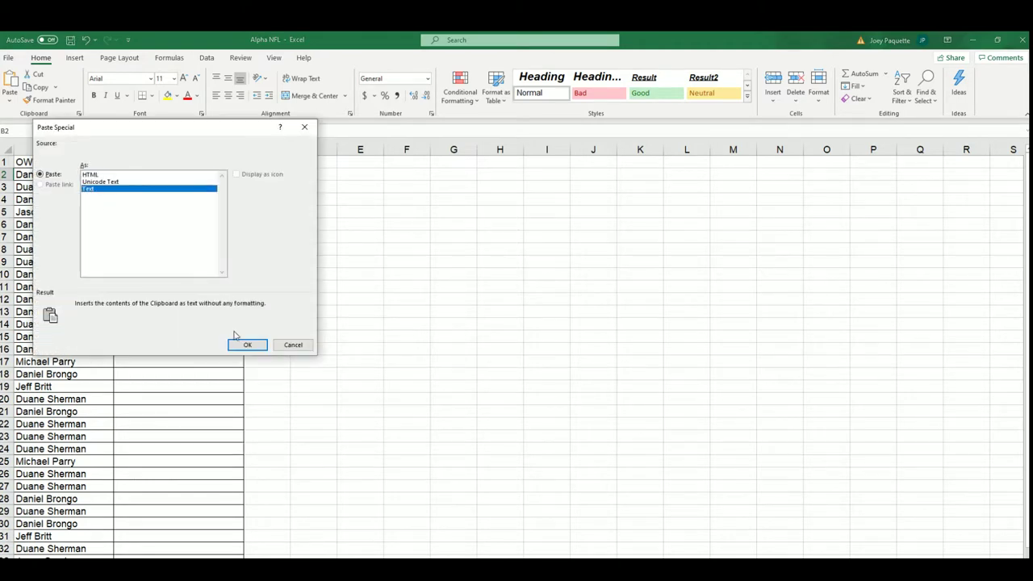
{"action": "left_click", "coordinate": [245, 345]}
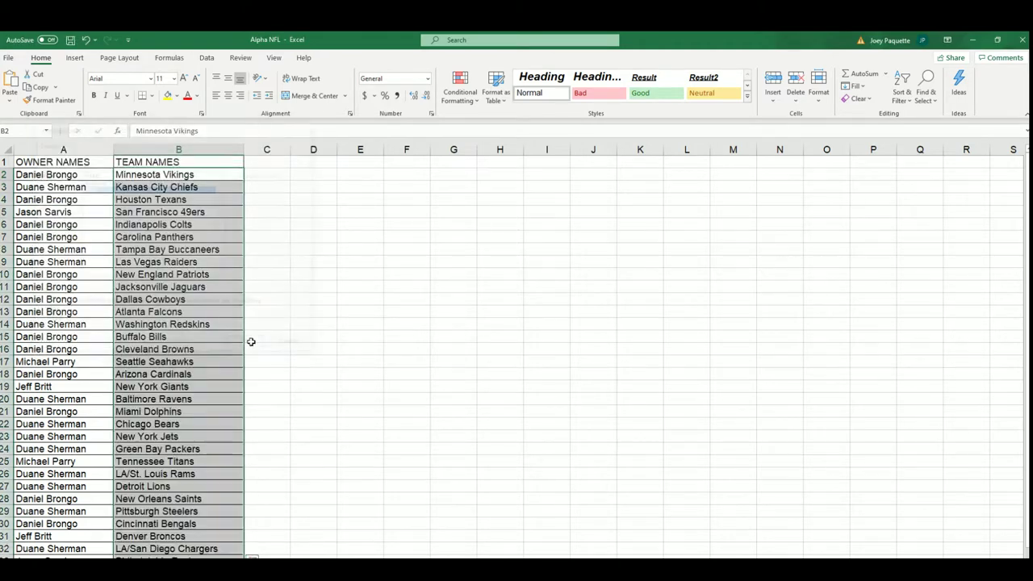
{"action": "left_click", "coordinate": [82, 549]}
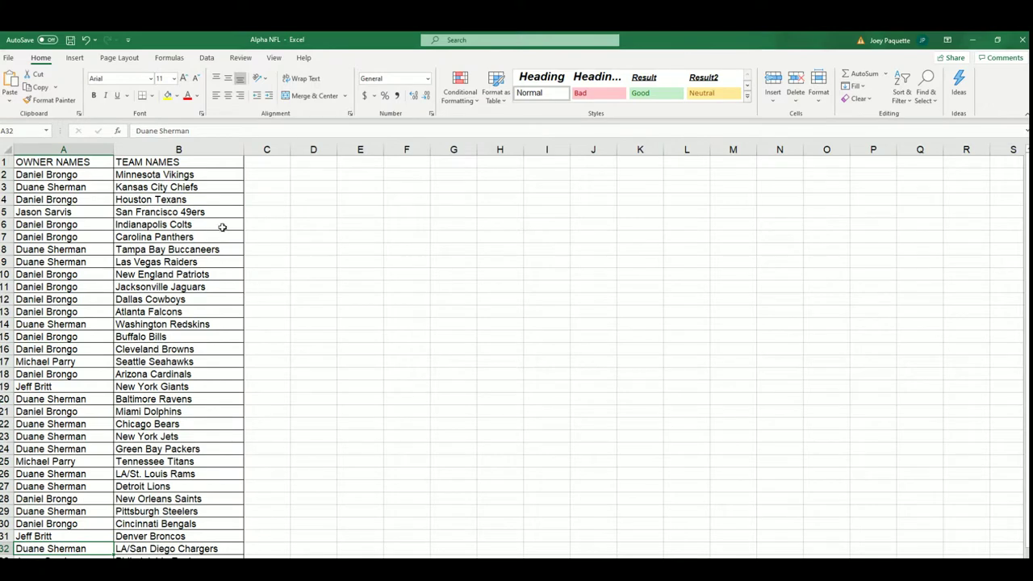
{"action": "left_click", "coordinate": [134, 172]}
Step: Narrow column A to fit the owner names
{"action": "left_click", "coordinate": [105, 149]}
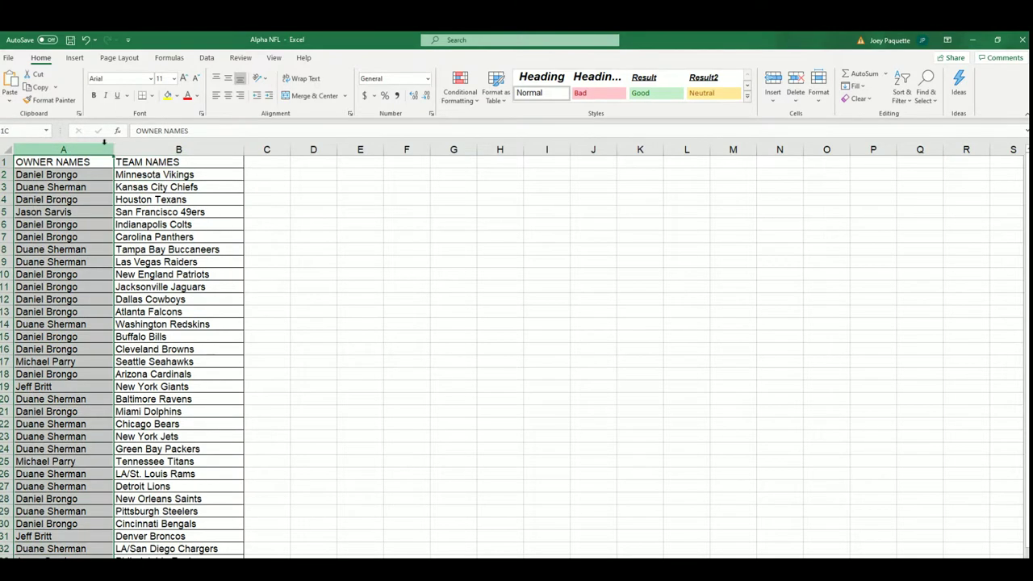
{"action": "left_click_drag", "start_coordinate": [114, 149], "coordinate": [97, 148]}
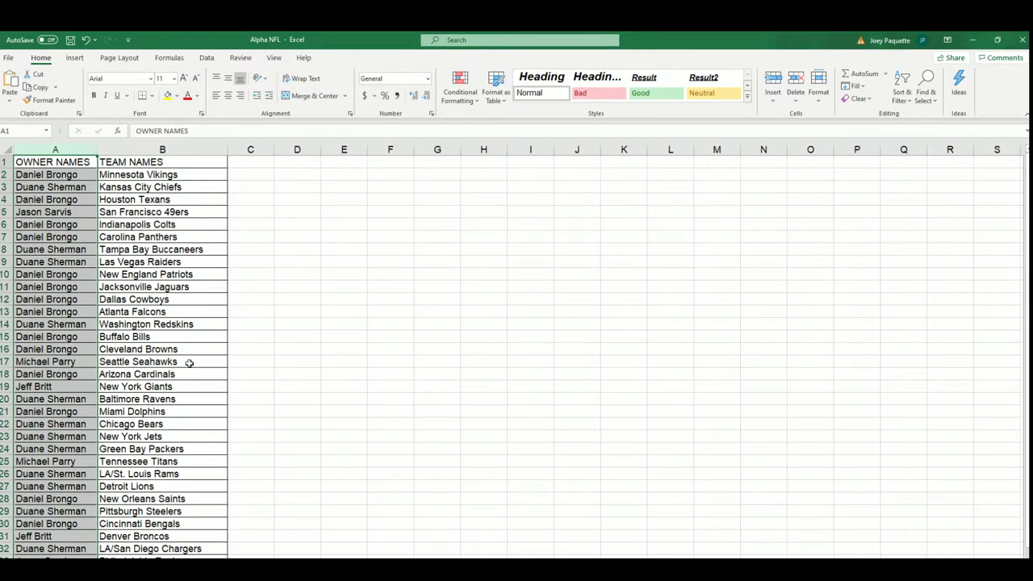
{"action": "left_click", "coordinate": [113, 177]}
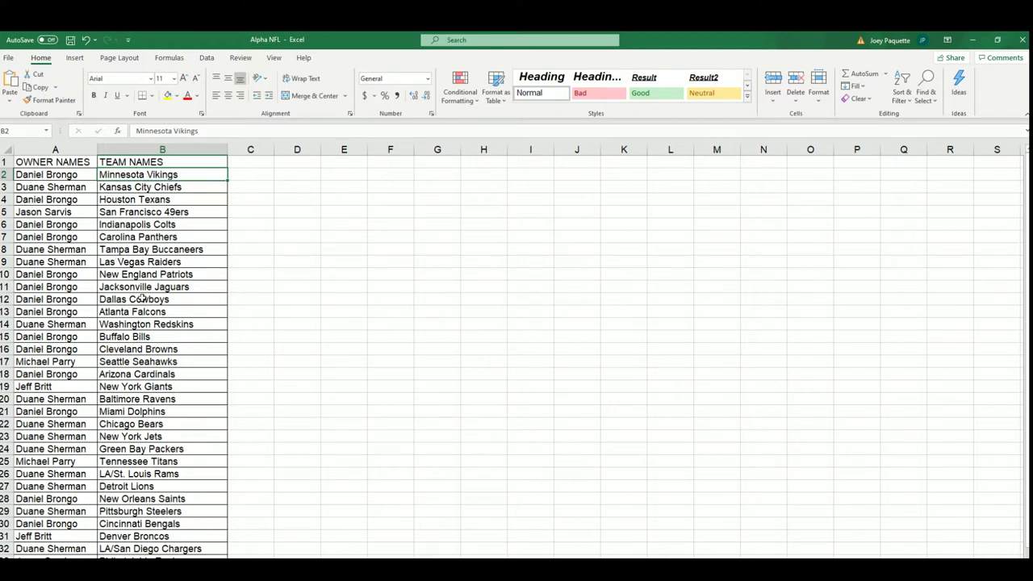
Step: Sort B2:B32 A to Z, expanding the selection so owners stay paired
{"action": "left_click_drag", "start_coordinate": [127, 174], "coordinate": [159, 555]}
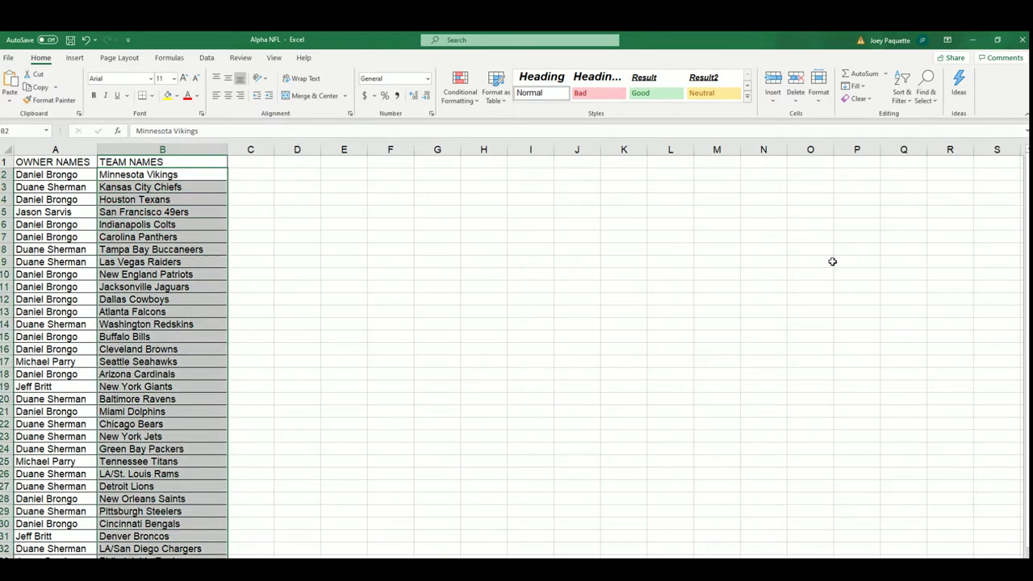
{"action": "left_click", "coordinate": [902, 84]}
{"action": "left_click", "coordinate": [929, 130]}
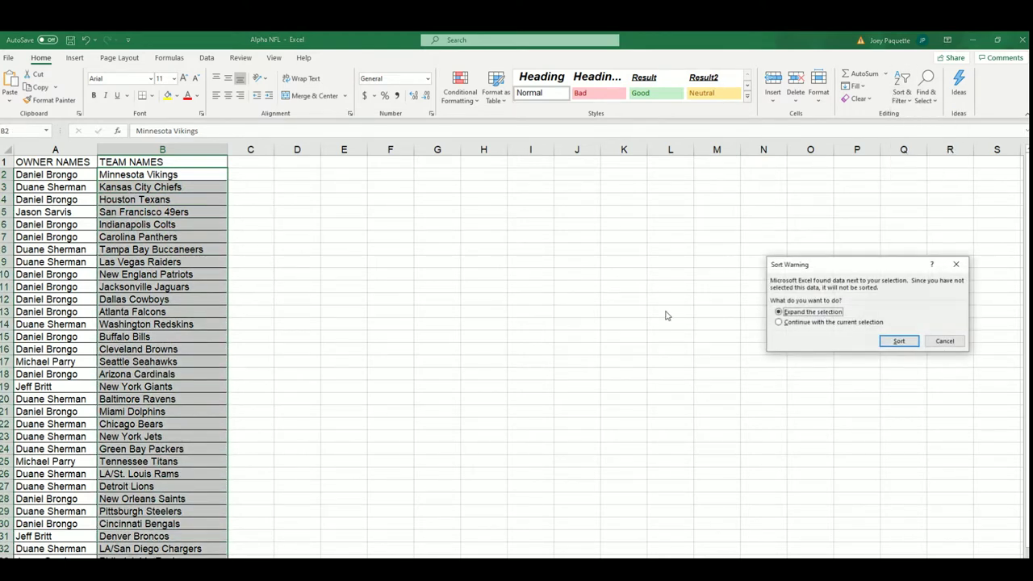
{"action": "left_click", "coordinate": [885, 343]}
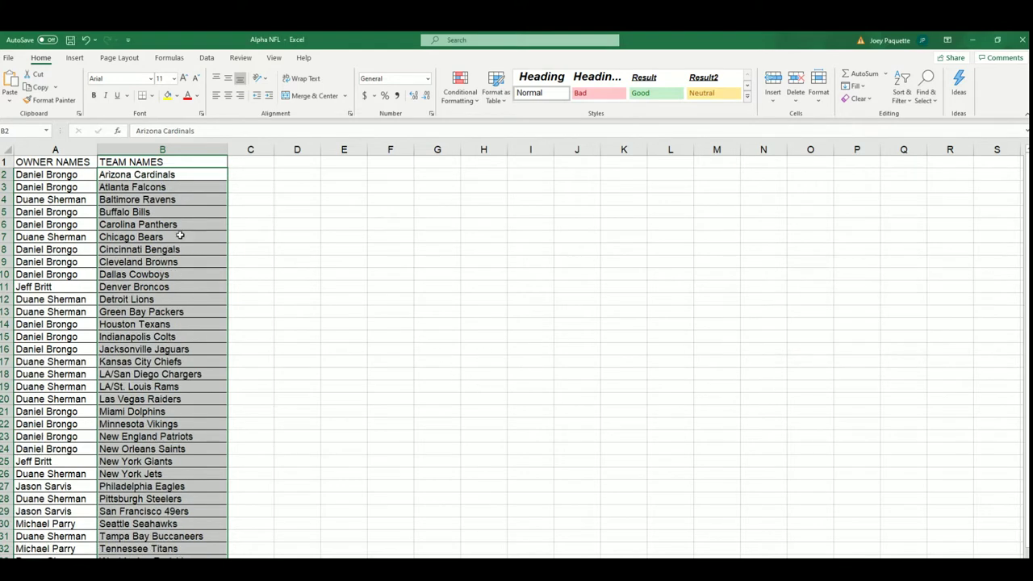
{"action": "left_click", "coordinate": [41, 254]}
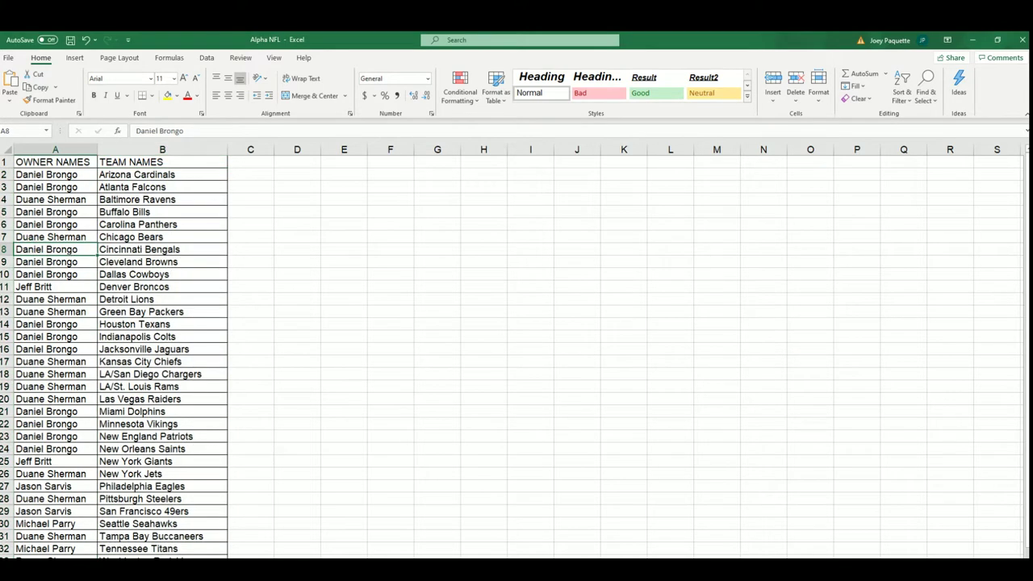